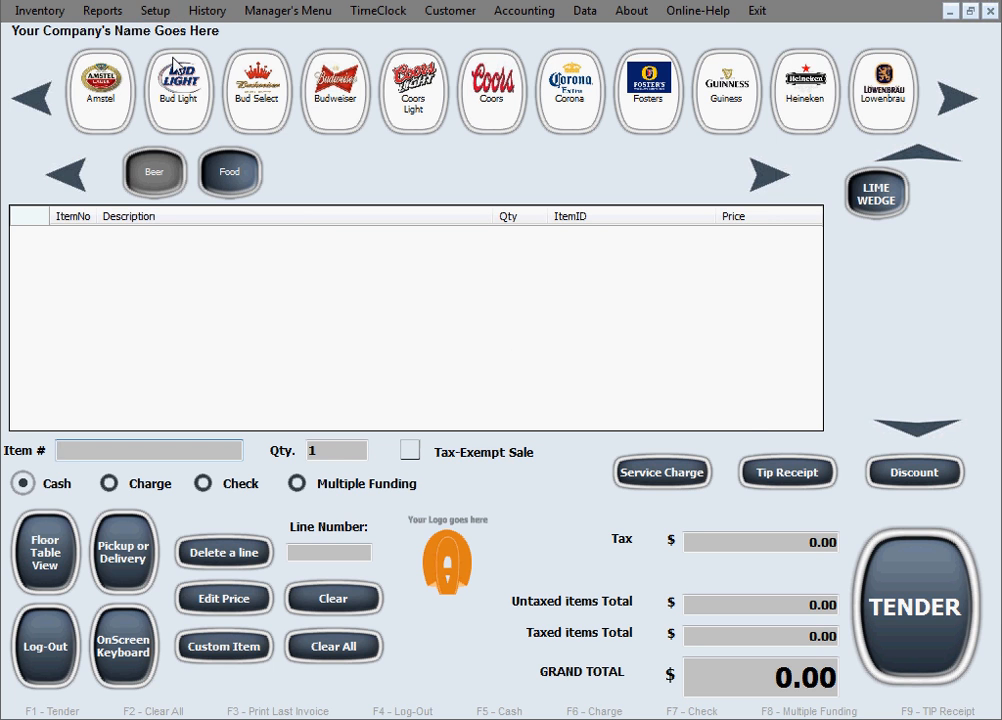
# Check the current floor table view and open the floor view redesign grid.
pyautogui.click(63, 578)
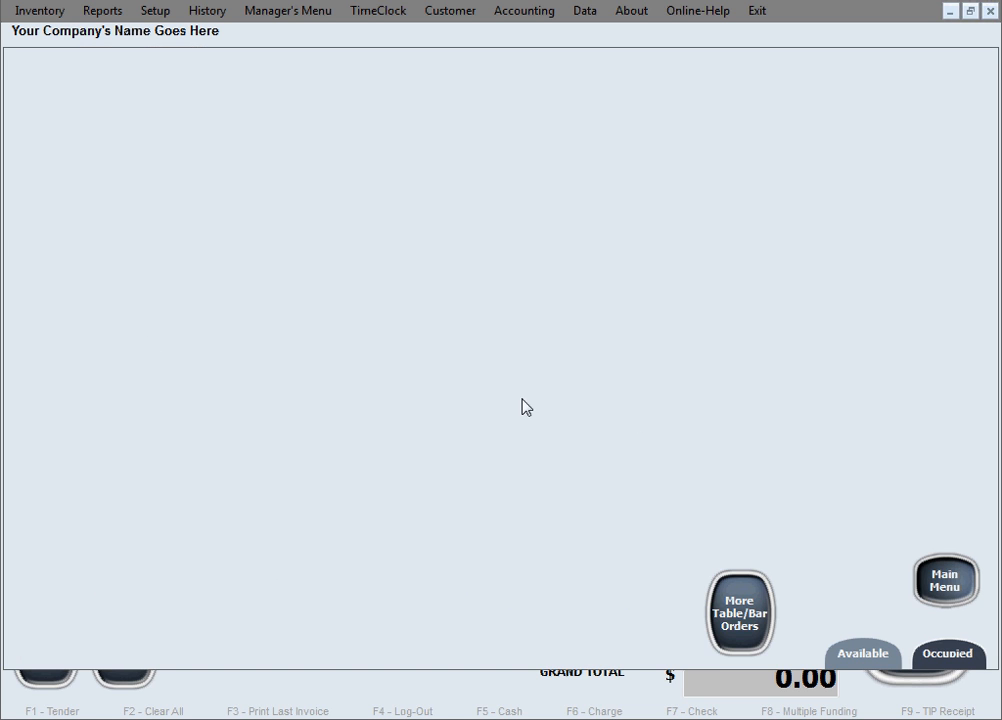
pyautogui.click(966, 589)
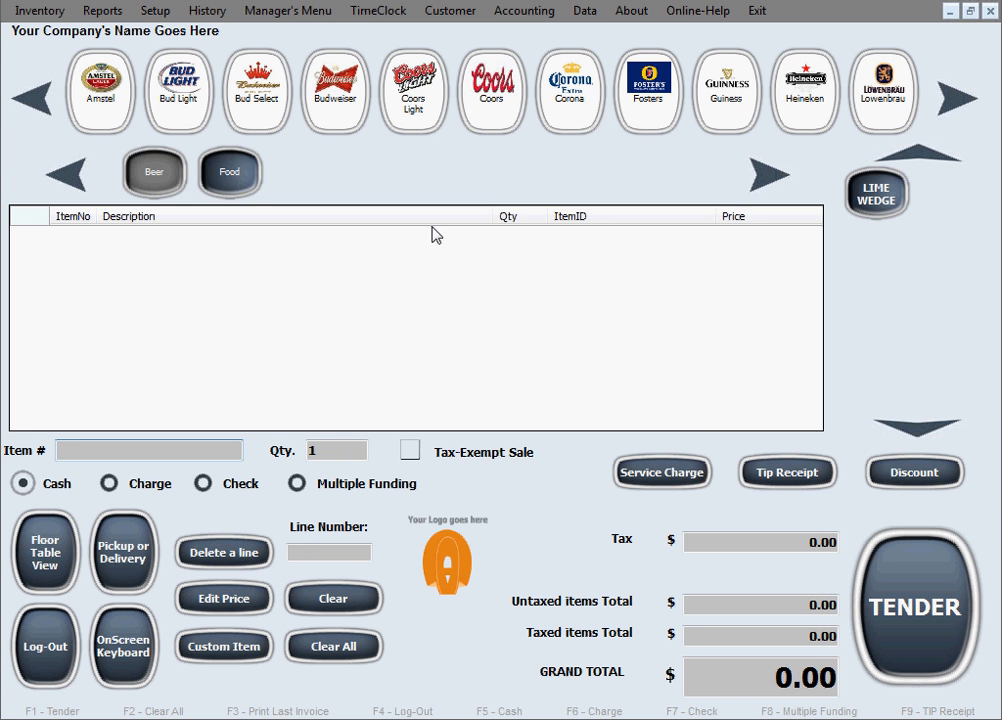
pyautogui.click(154, 11)
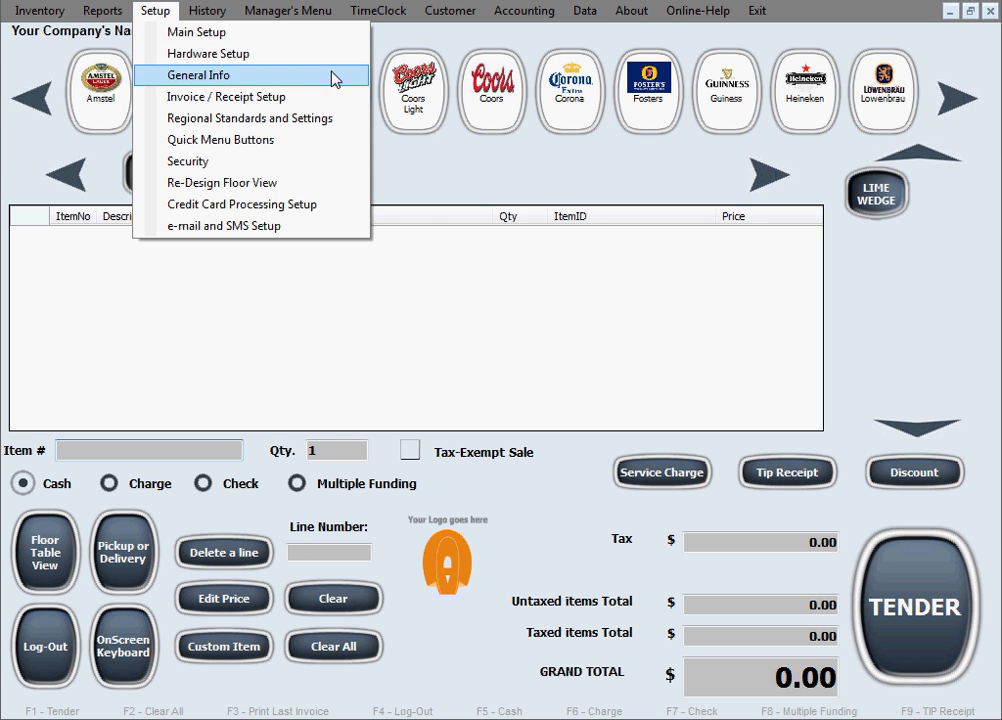
pyautogui.click(310, 192)
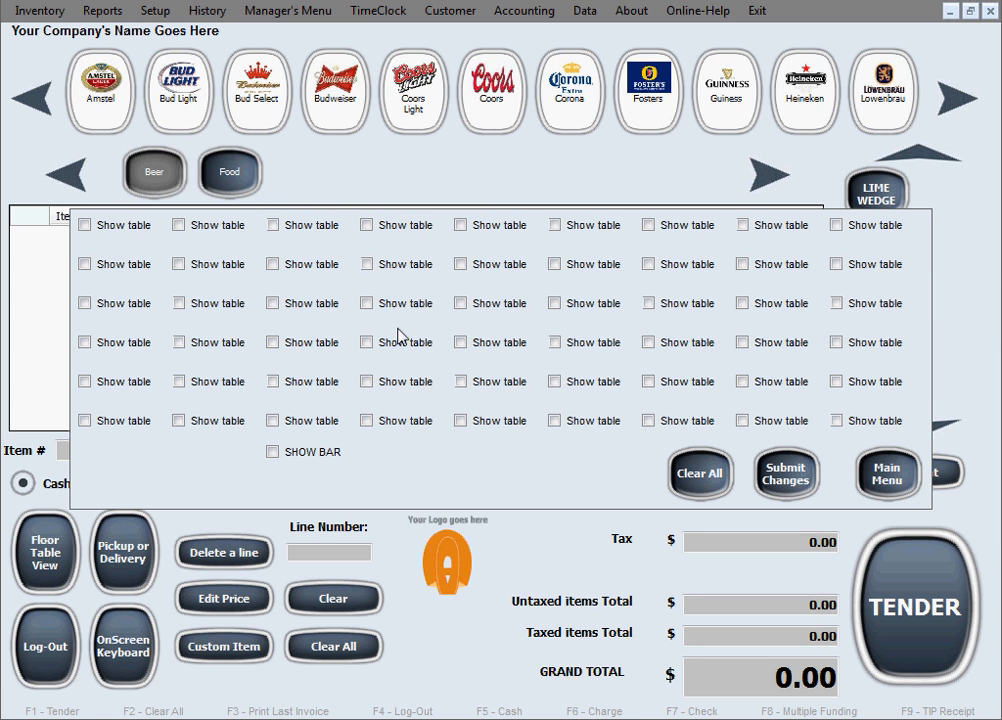
# Show tables in the first two positions of the grid's first row, numbering them 1 and 2.
pyautogui.click(85, 226)
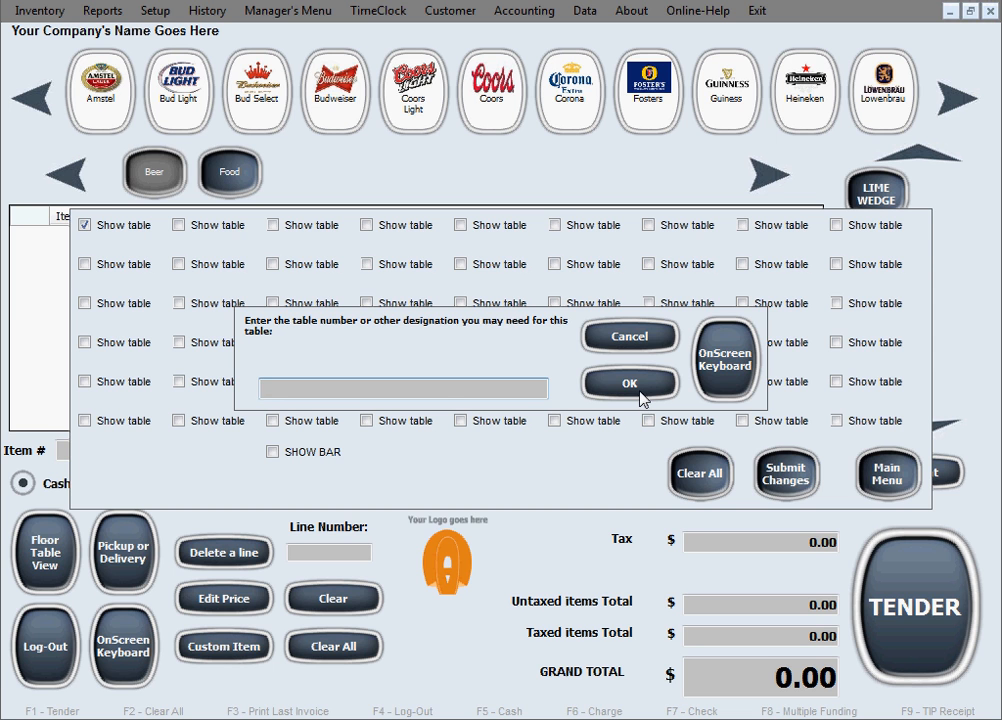
pyautogui.write('1')
pyautogui.click(640, 398)
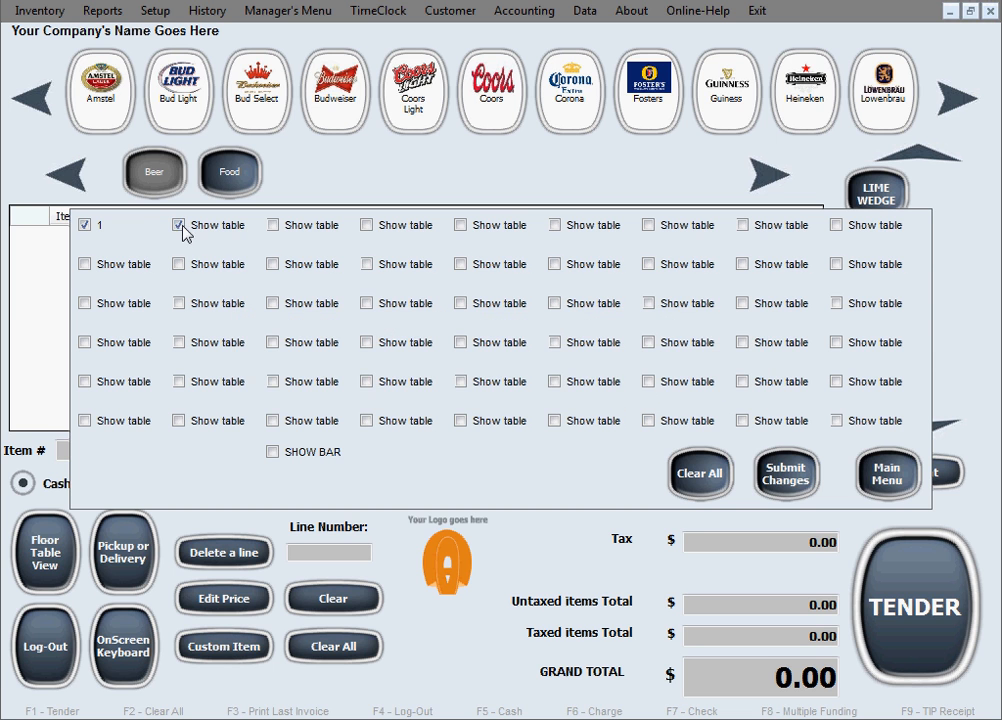
pyautogui.click(184, 229)
pyautogui.write('2')
pyautogui.click(605, 381)
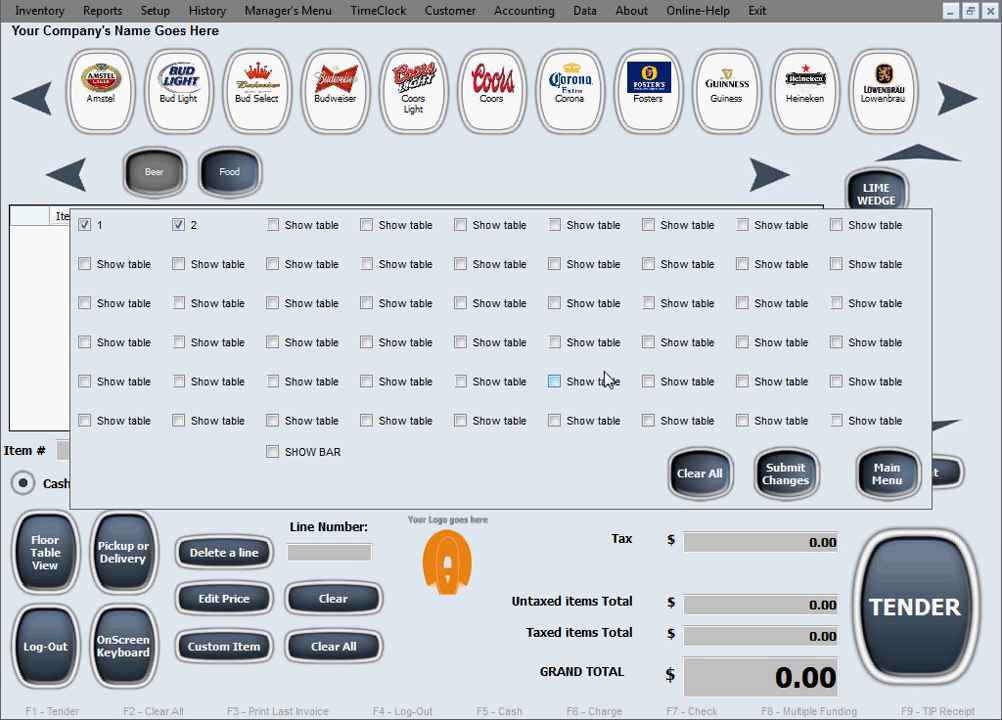
# Show tables in the third, fourth and fifth positions of the first row, numbering them 3, 4 and 5.
pyautogui.click(272, 226)
pyautogui.write('3')
pyautogui.press('Return')
pyautogui.click(366, 226)
pyautogui.write('4')
pyautogui.press('Return')
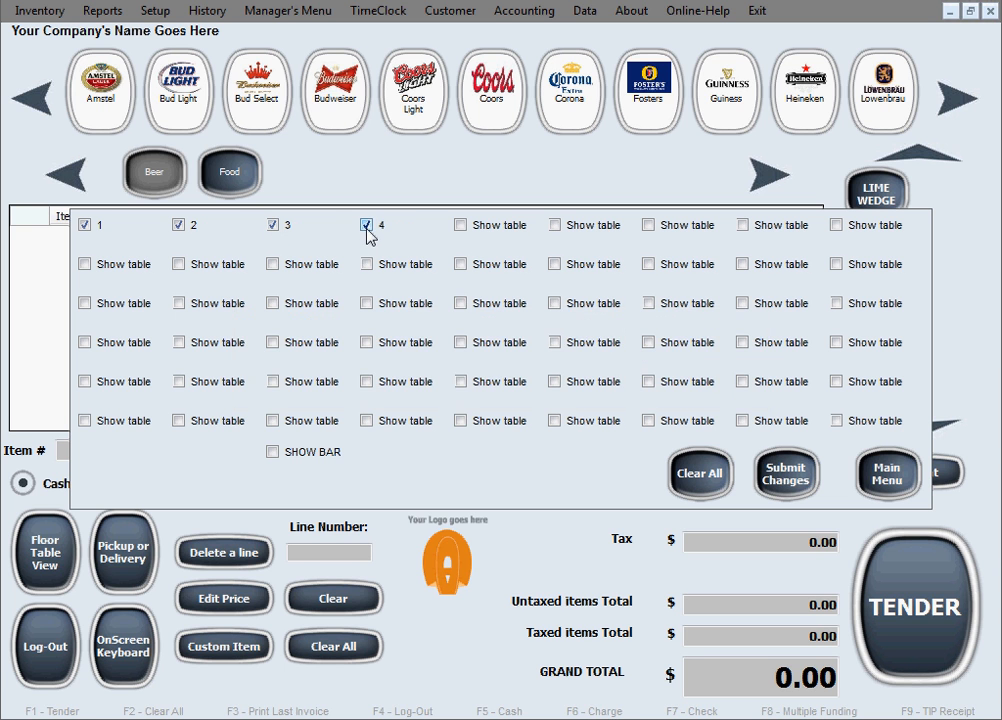
pyautogui.click(465, 229)
pyautogui.write('5')
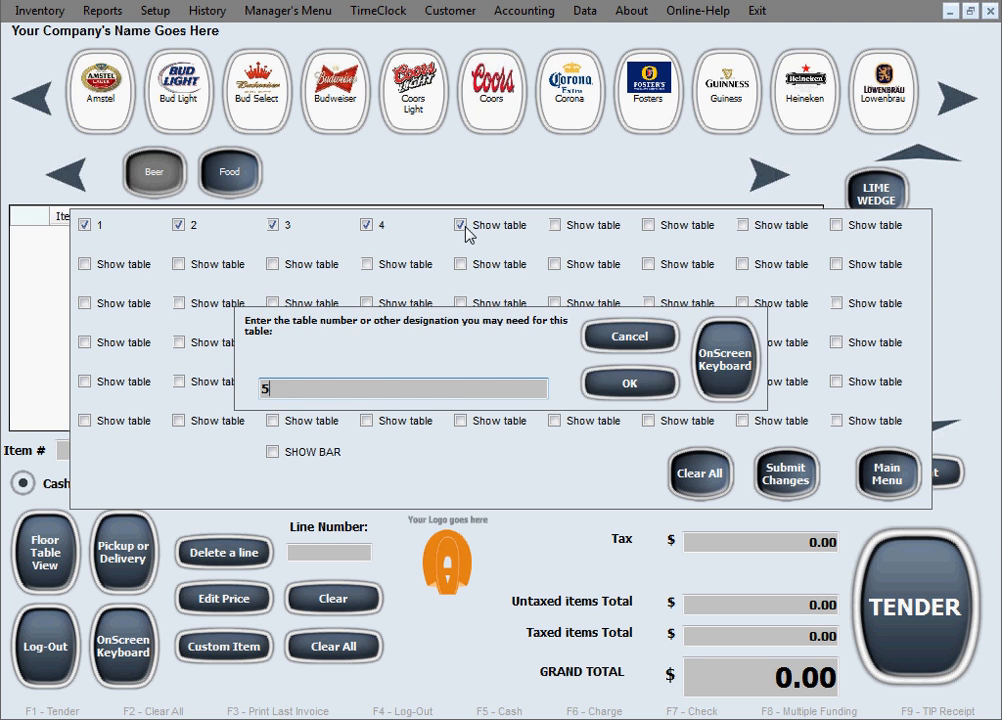
pyautogui.press('Return')
# Show tables in the second, third and fourth rows of the fifth column, numbering them 6, 7 and 8.
pyautogui.click(462, 265)
pyautogui.write('6')
pyautogui.press('Return')
pyautogui.click(463, 309)
pyautogui.write('7')
pyautogui.press('Return')
pyautogui.click(465, 347)
pyautogui.write('8')
pyautogui.press('Return')
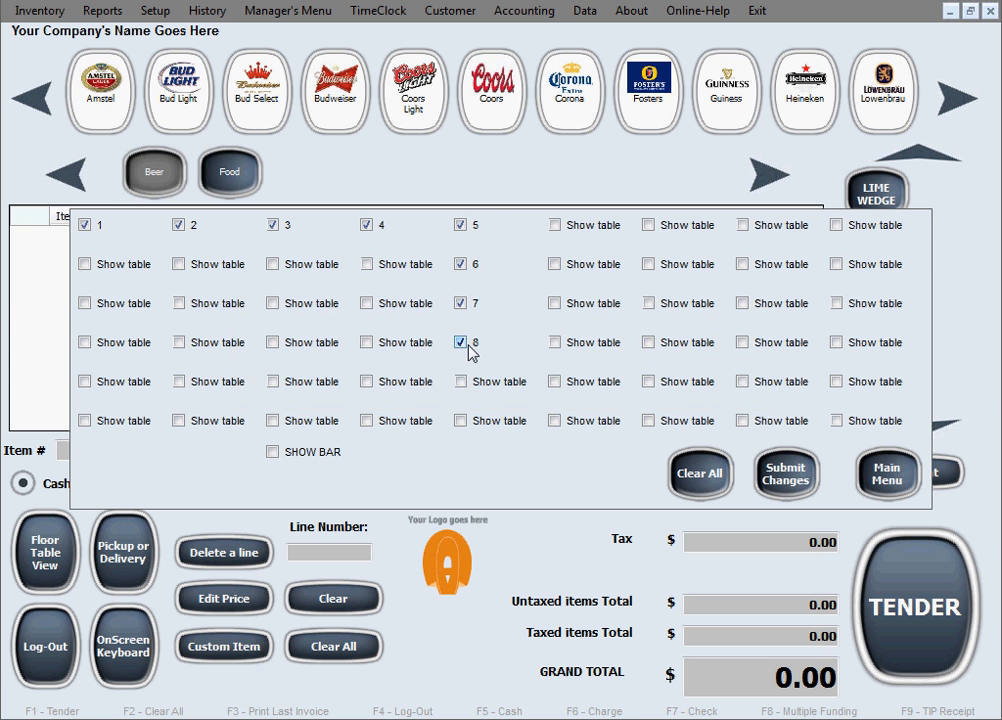
# Show tables in the last two rows of the fifth column, numbering them 9 and 10.
pyautogui.click(466, 383)
pyautogui.write('9')
pyautogui.press('Return')
pyautogui.click(461, 421)
pyautogui.write('10')
pyautogui.press('Return')
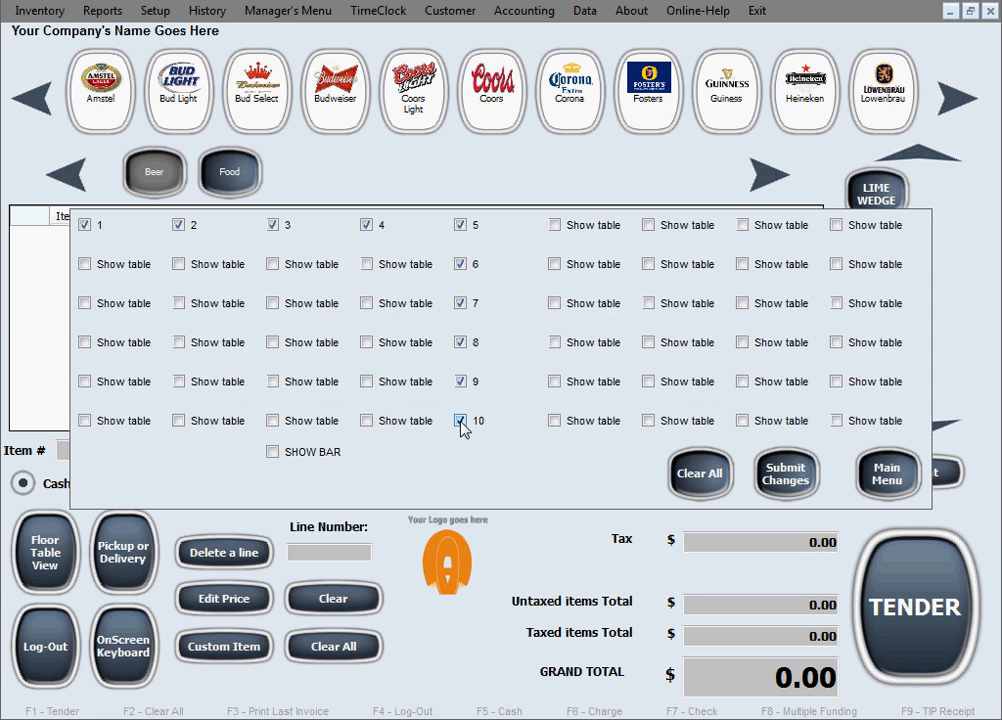
# Show tables in the last row from the fourth column back to the first, numbering them 11, 12, 13 and 14.
pyautogui.click(367, 421)
pyautogui.write('11')
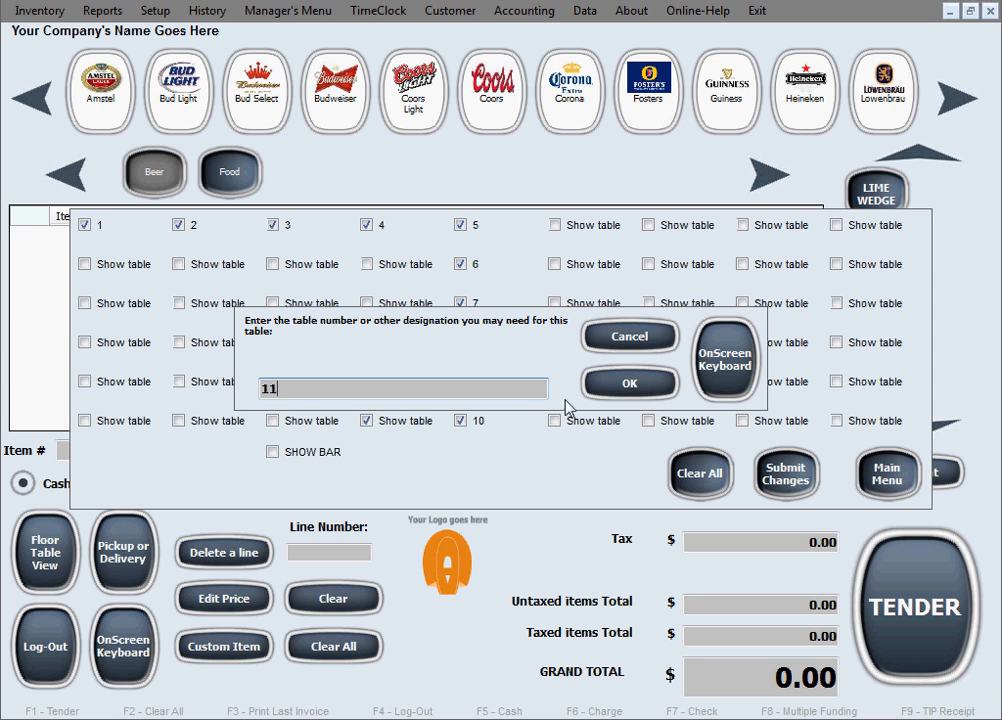
pyautogui.click(598, 385)
pyautogui.click(273, 421)
pyautogui.write('12')
pyautogui.press('Return')
pyautogui.click(180, 421)
pyautogui.write('13')
pyautogui.press('Return')
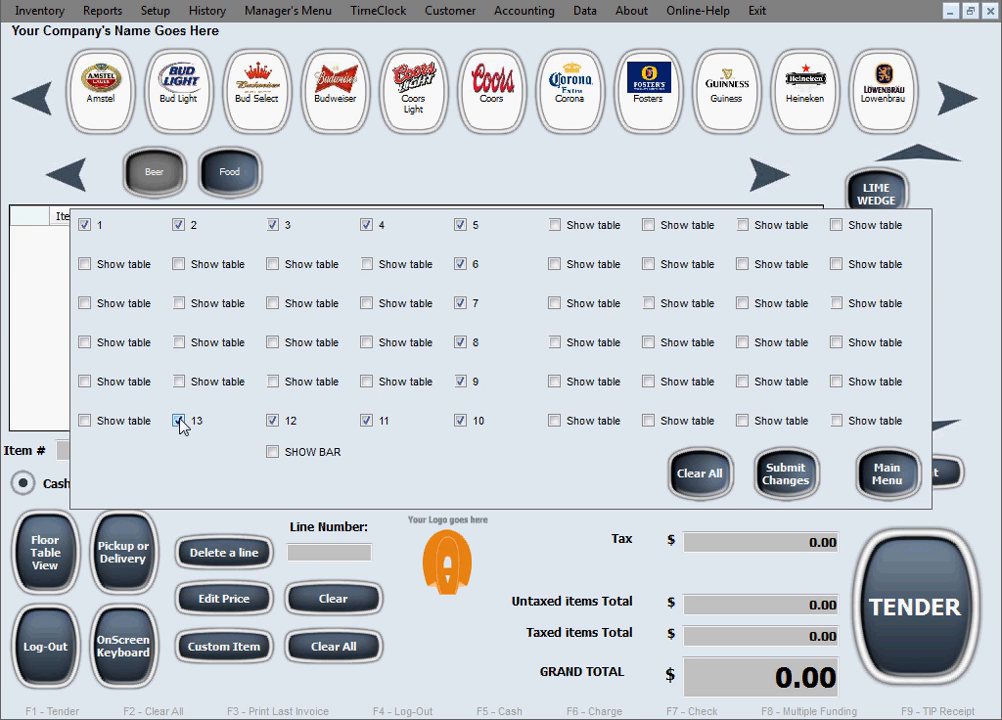
pyautogui.click(87, 421)
pyautogui.write('14')
pyautogui.press('Return')
# Show the bar in the floor layout and submit the changes, returning to the main sales screen.
pyautogui.click(272, 452)
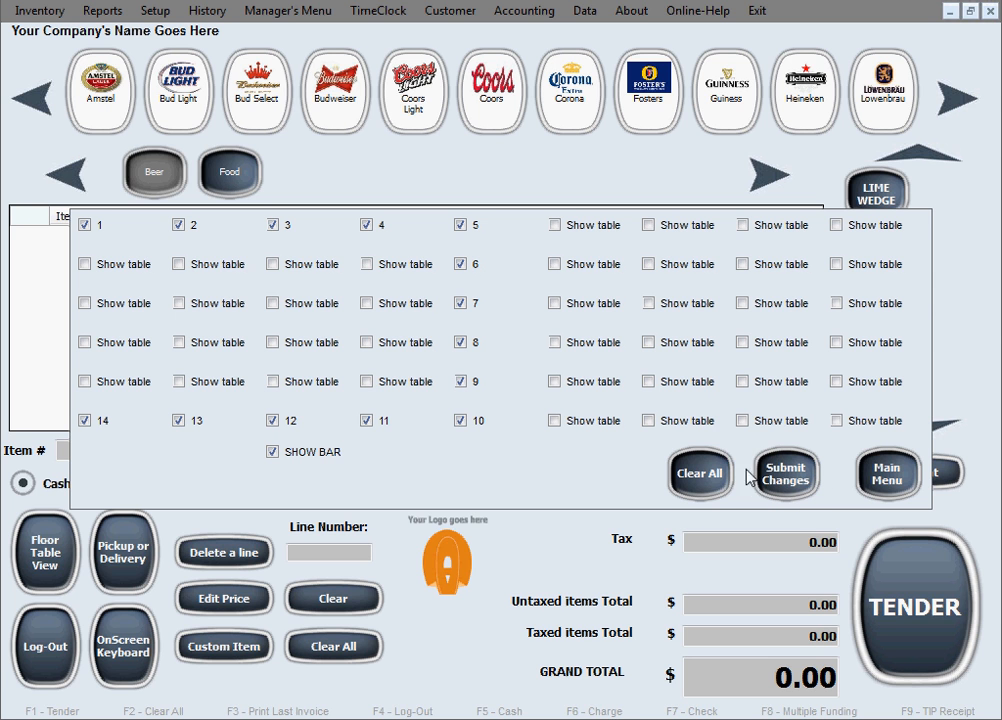
pyautogui.click(794, 490)
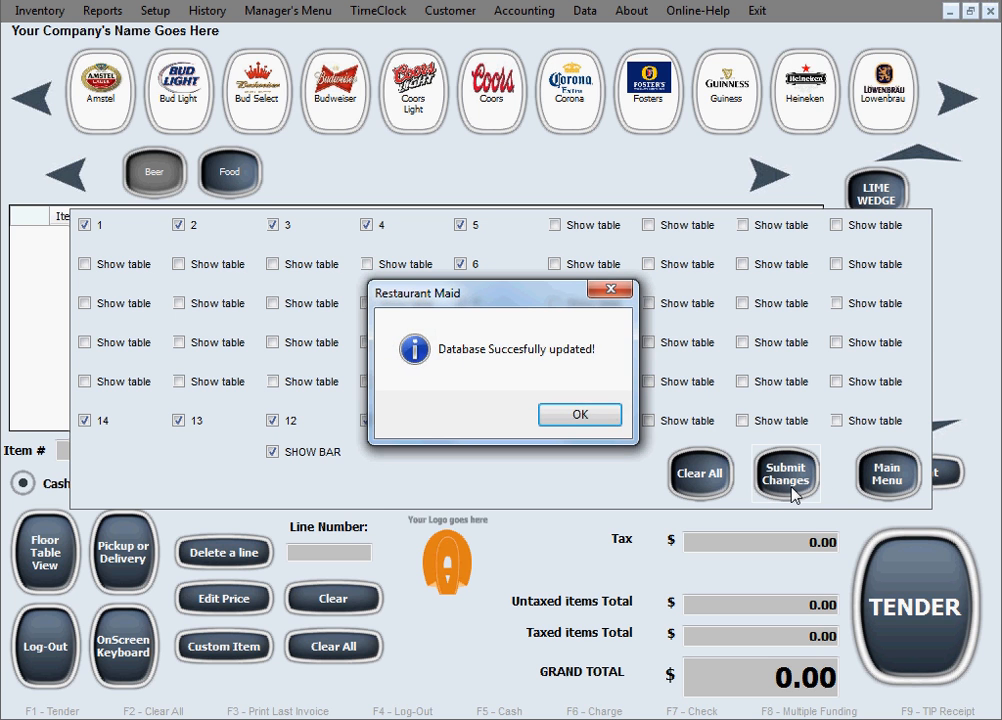
pyautogui.click(595, 416)
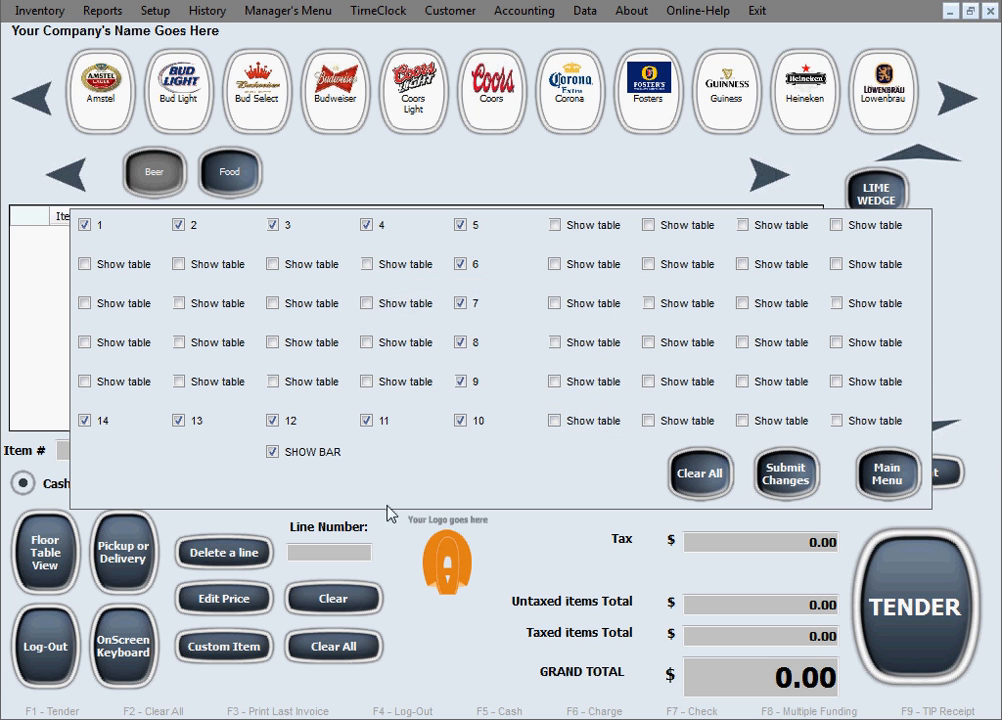
pyautogui.click(878, 488)
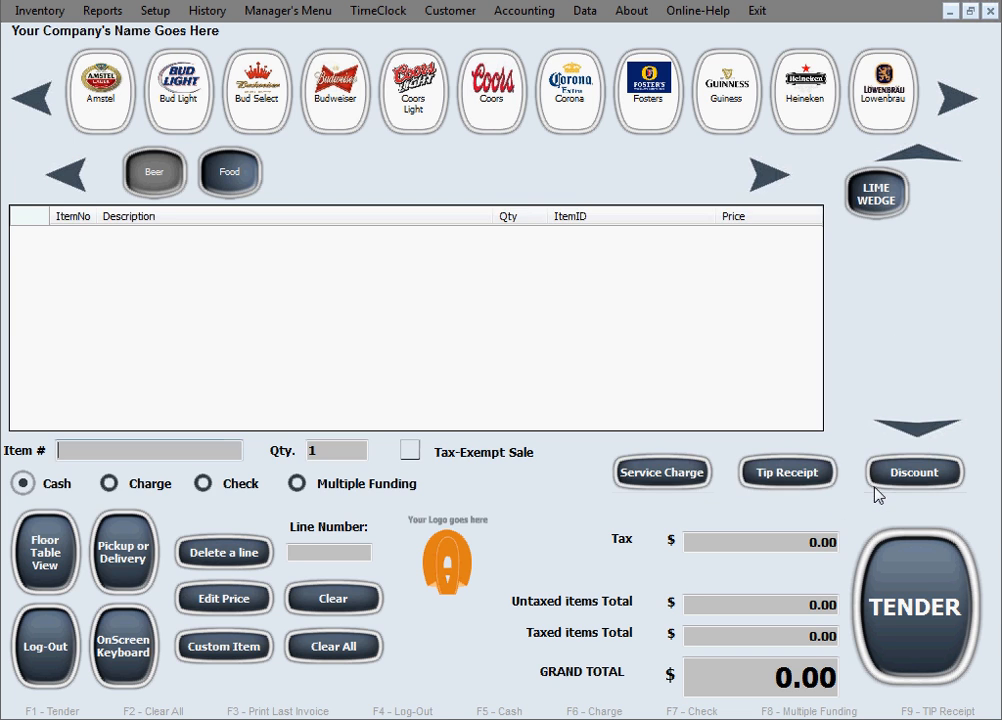
# Open the floor table view to check the arrangement of tables and bar seats.
pyautogui.click(57, 566)
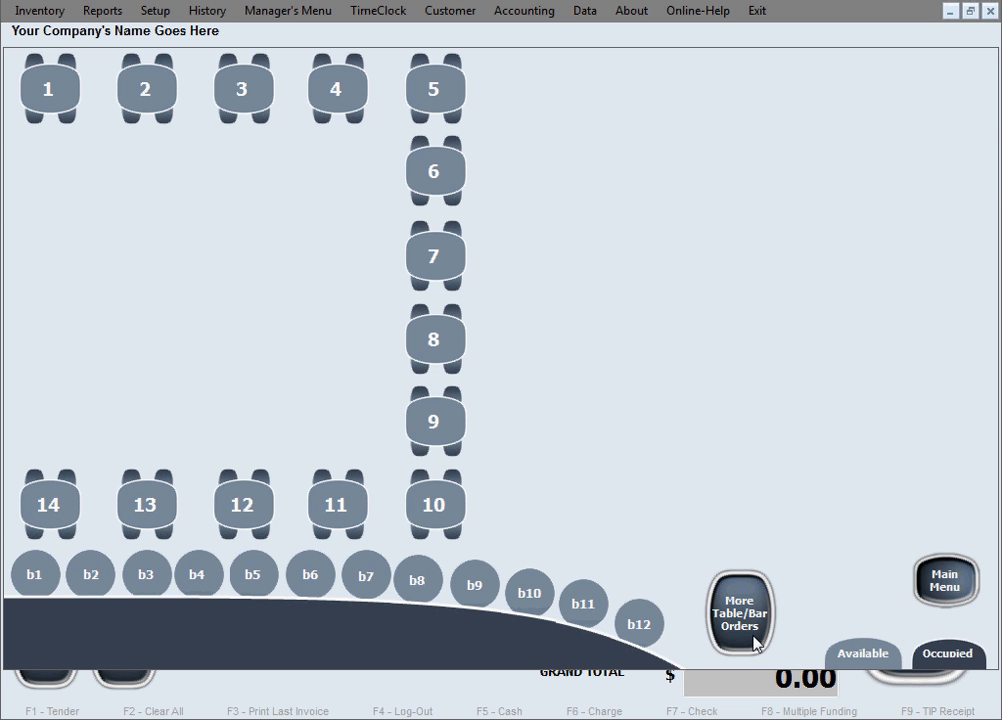
pyautogui.click(942, 592)
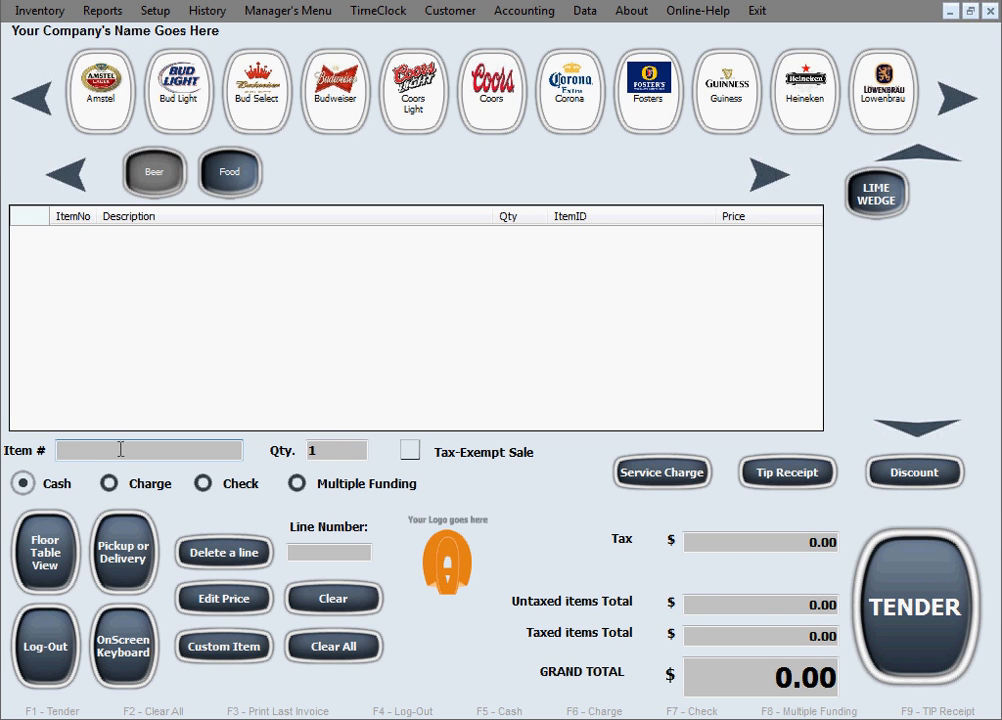
pyautogui.click(47, 548)
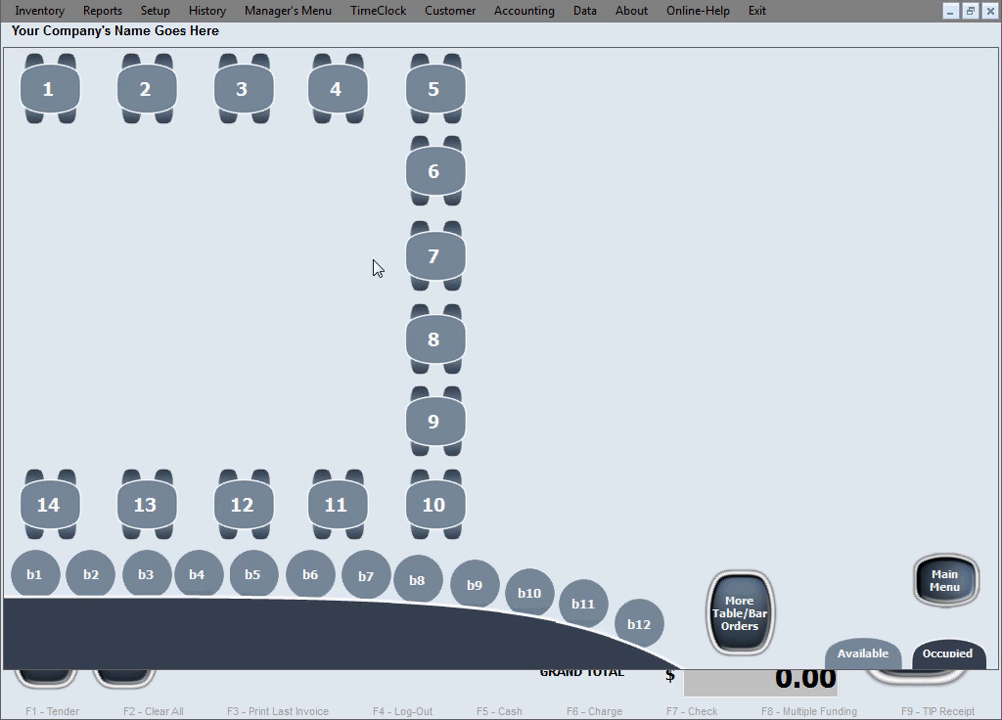